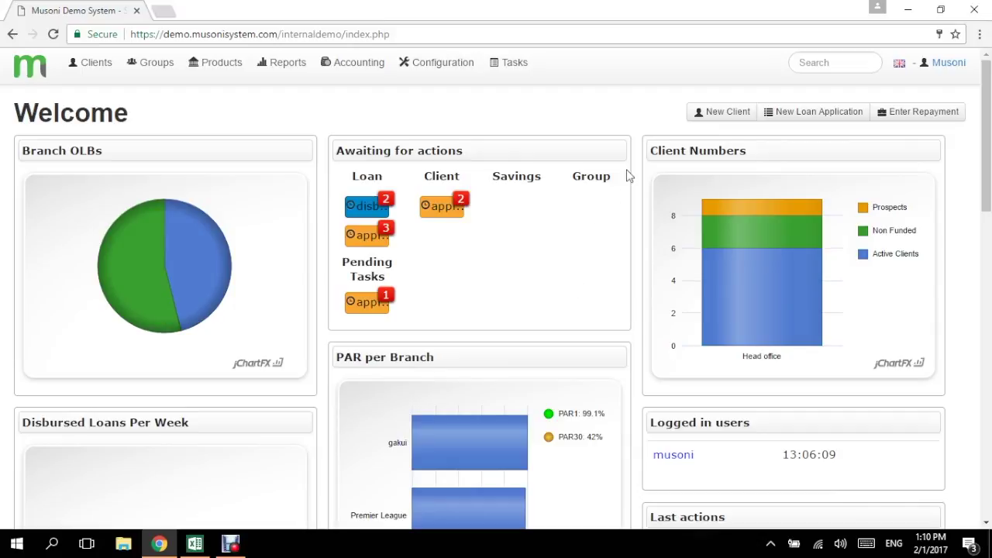
# Start a new client and look through the Client Information fields, checking the existing Phone Number field.
pyautogui.click(722, 121)
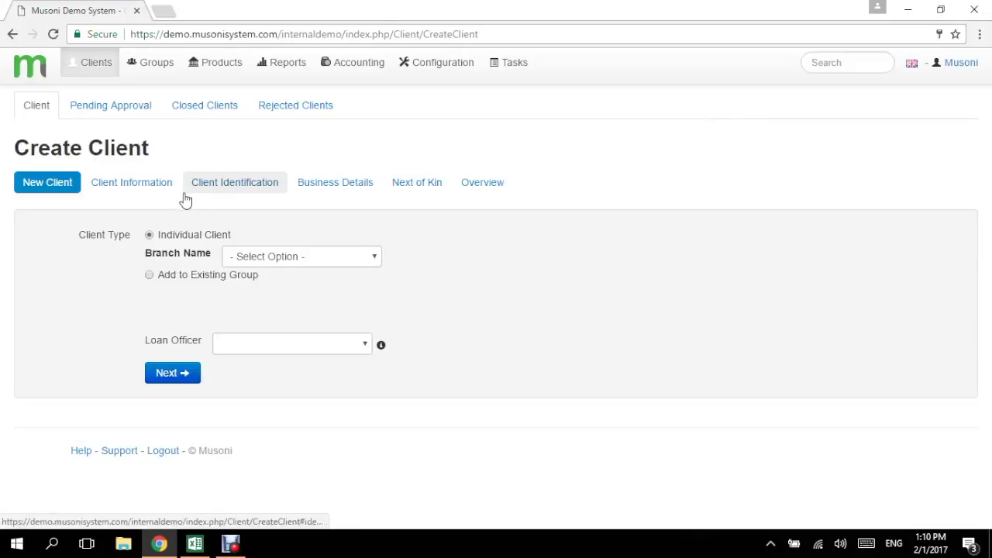
pyautogui.click(147, 195)
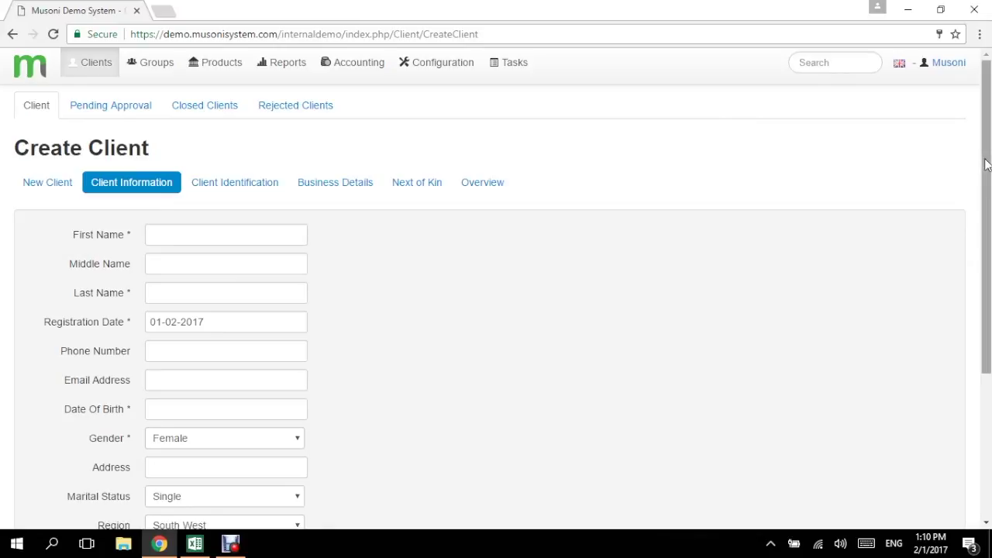
pyautogui.scroll(-1, 985, 164)
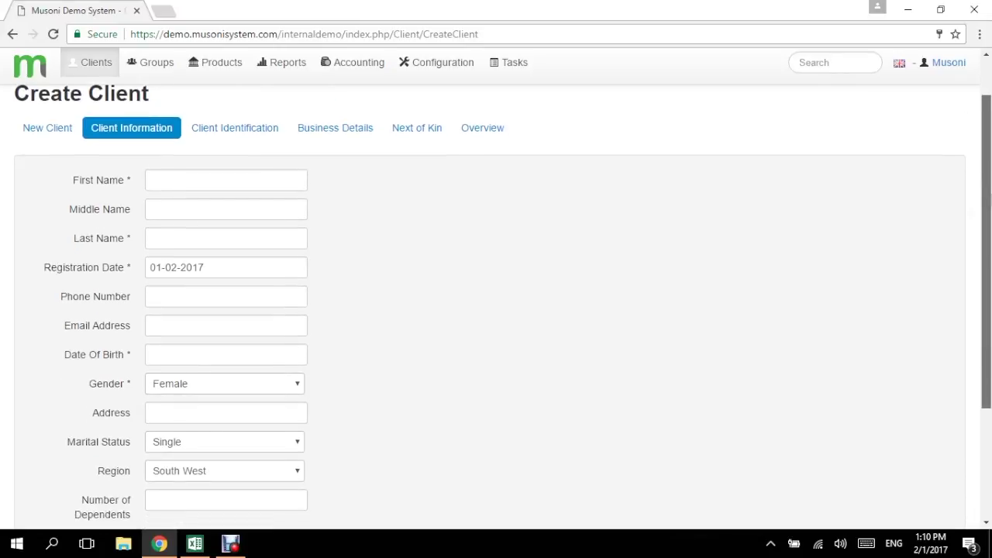
pyautogui.scroll(-1, 986, 233)
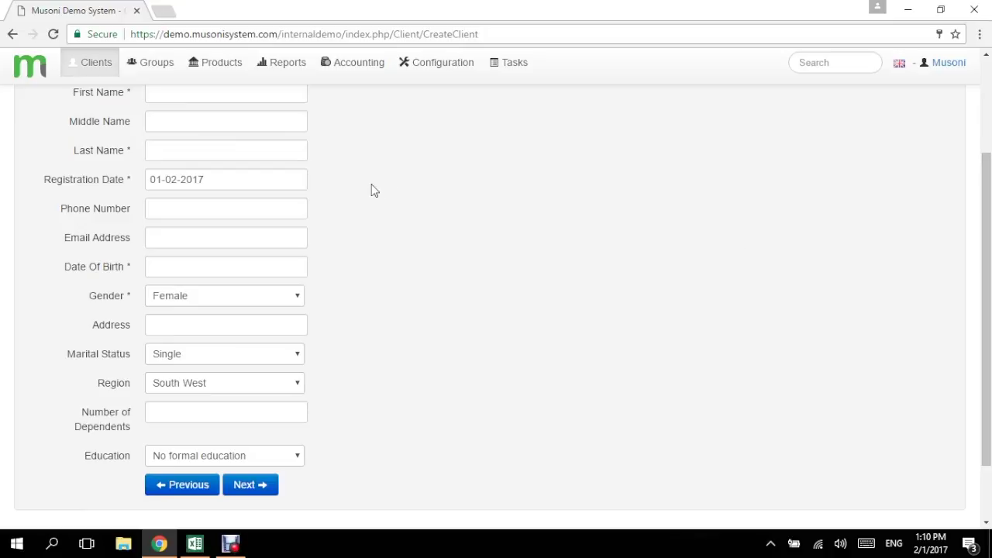
pyautogui.click(193, 217)
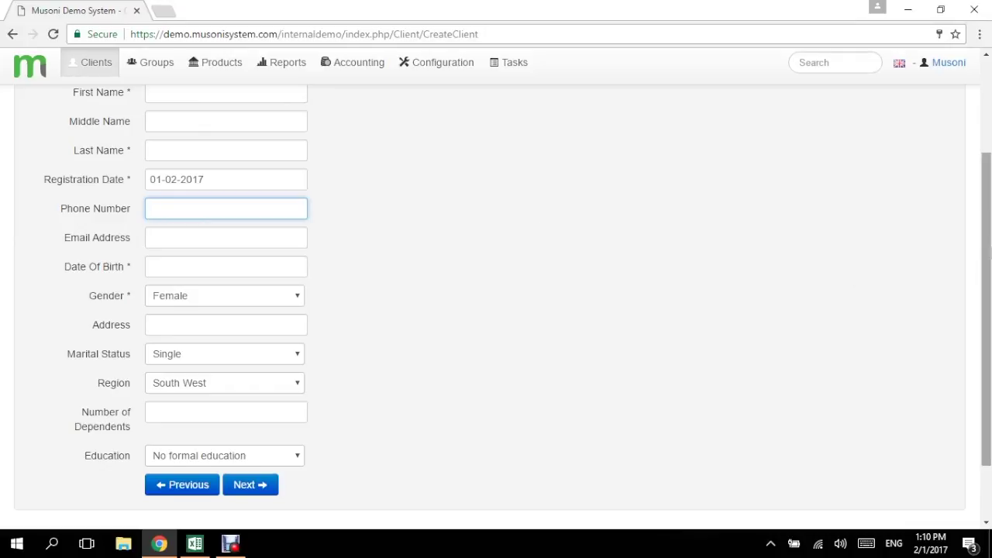
pyautogui.scroll(2, 969, 116)
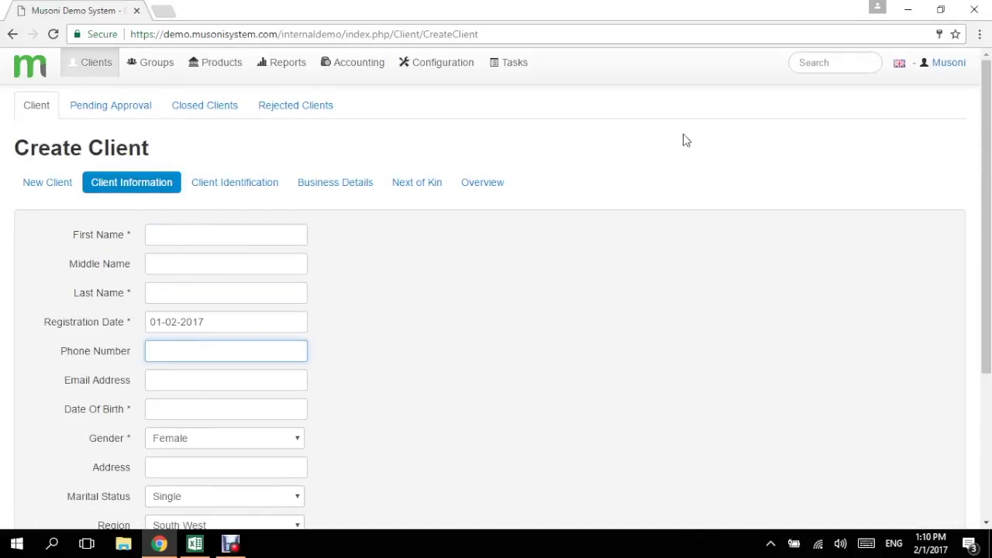
pyautogui.click(452, 72)
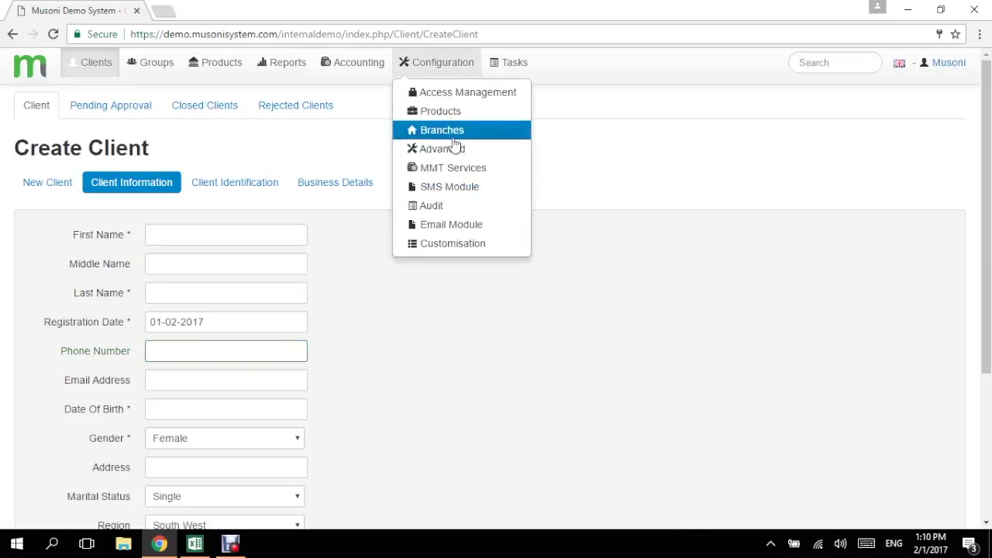
# Go to Customisation and open the Client Details user form for editing.
pyautogui.click(467, 245)
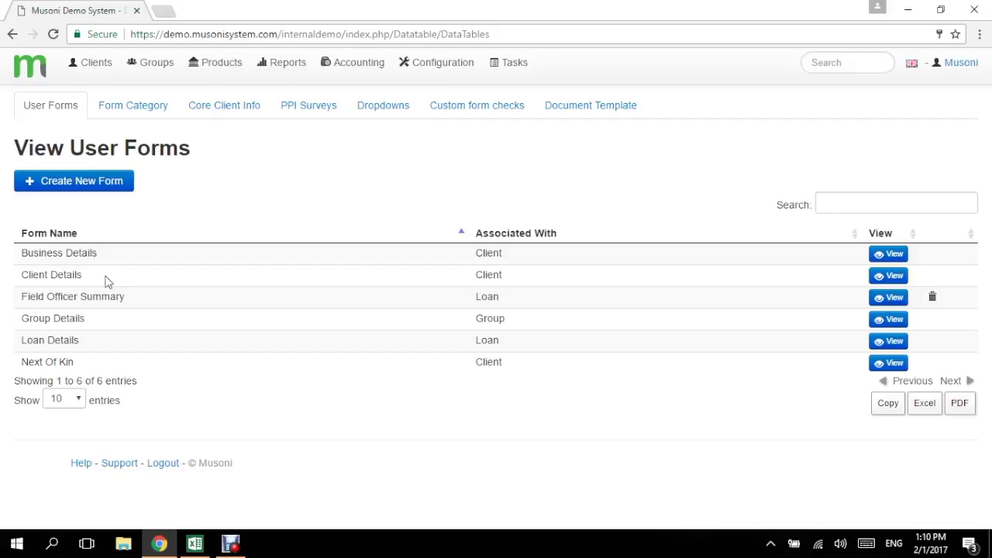
pyautogui.click(895, 277)
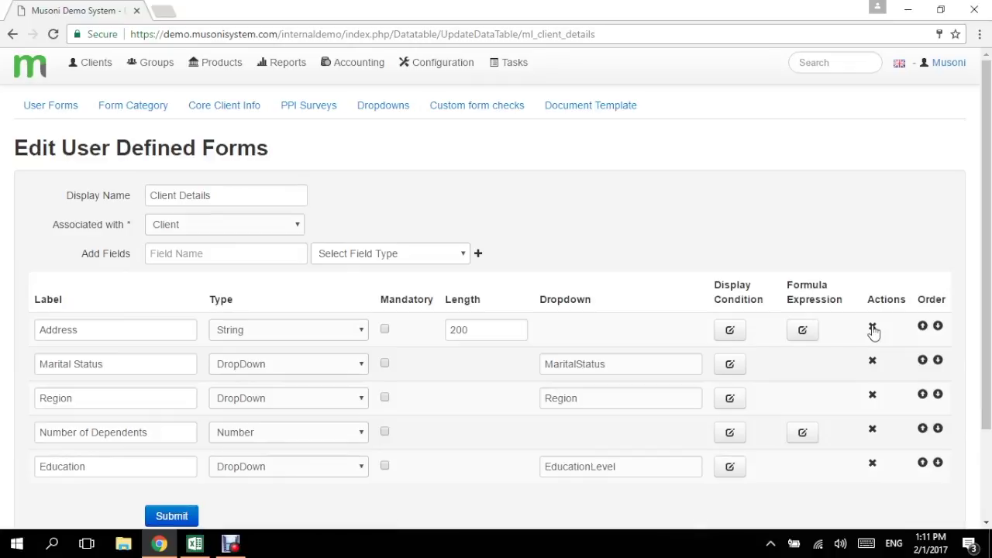
# Add a Number-type field named 'Alternative Phone Number' to the Client Details form.
pyautogui.click(275, 254)
pyautogui.write('Alterna')
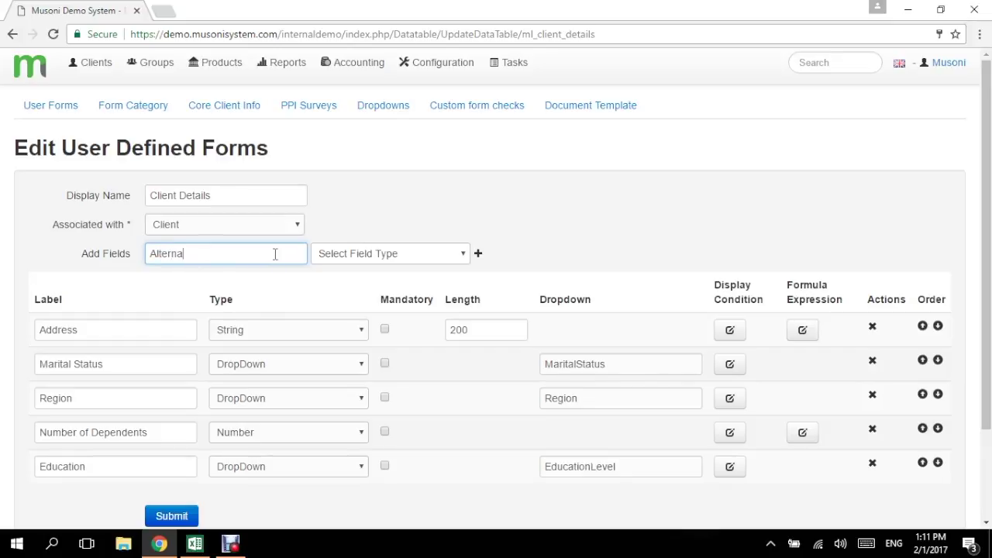
pyautogui.write('tie')
pyautogui.write('ve ')
pyautogui.write('Phone')
pyautogui.write(' Number')
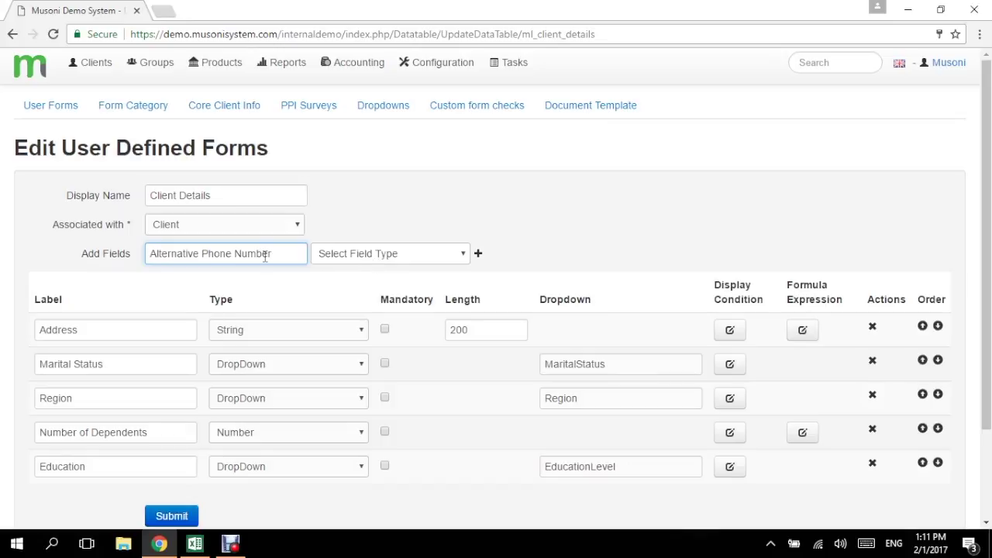
pyautogui.click(416, 256)
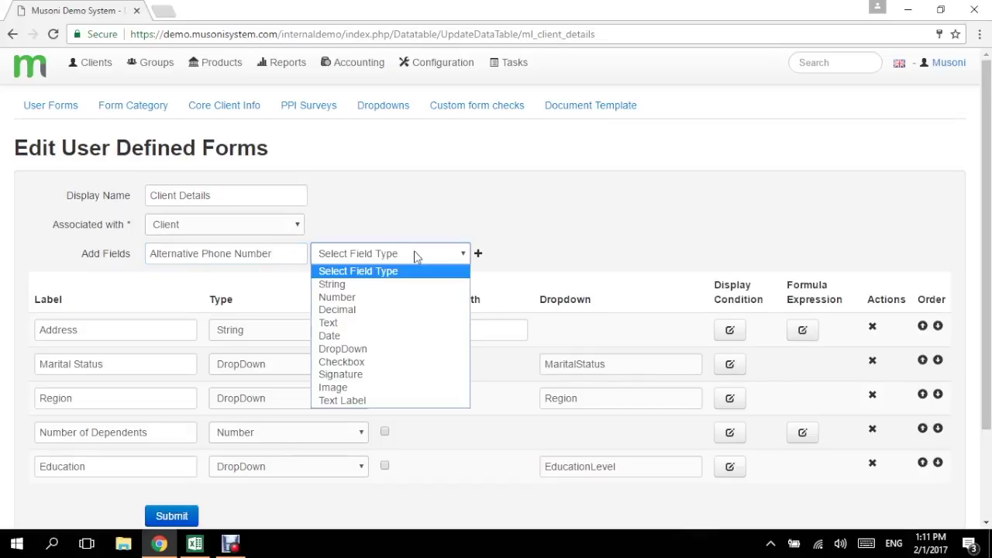
pyautogui.click(406, 298)
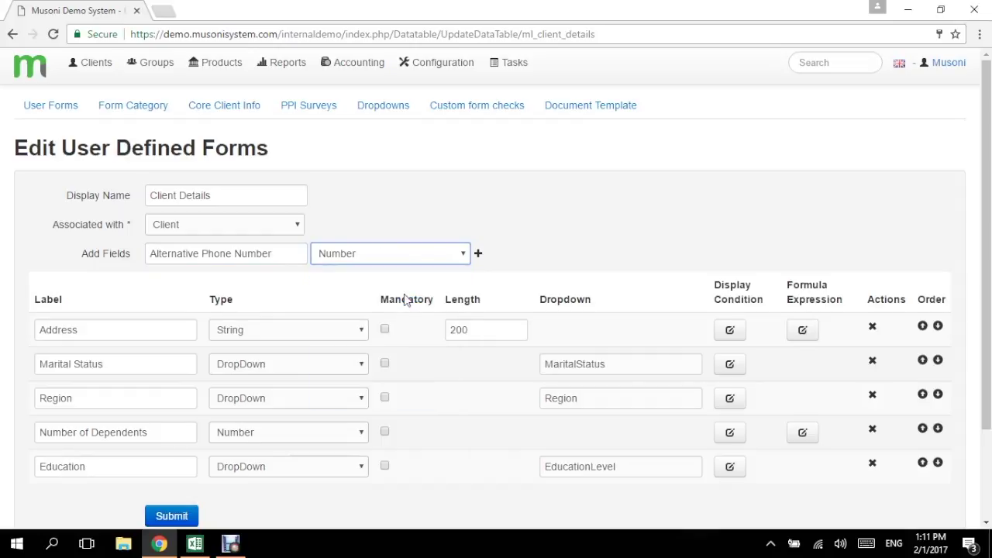
pyautogui.click(462, 255)
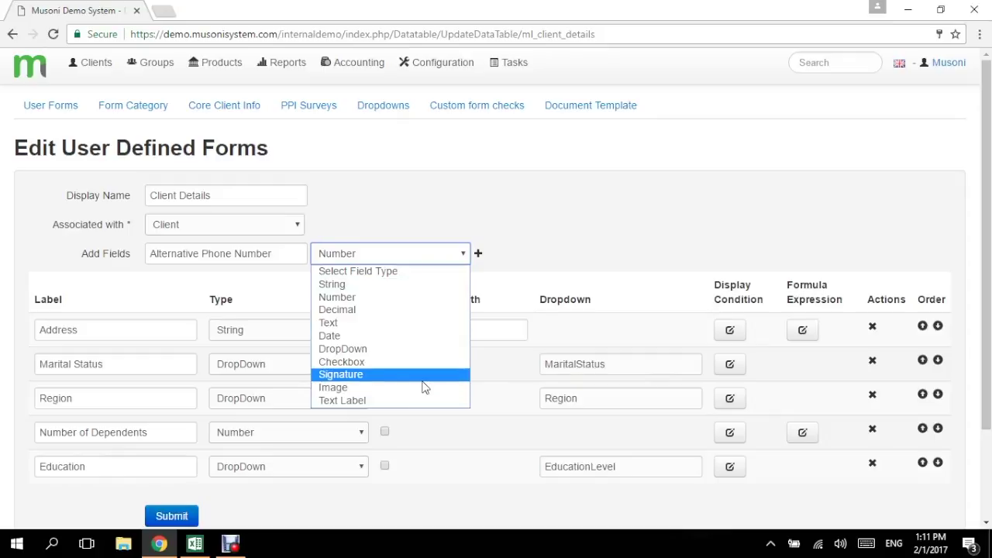
pyautogui.click(405, 304)
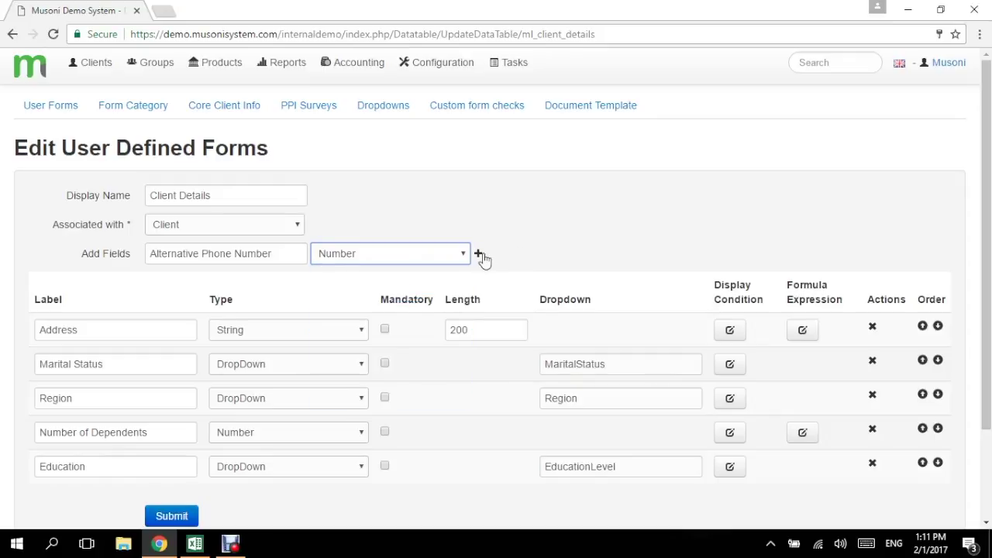
pyautogui.click(479, 255)
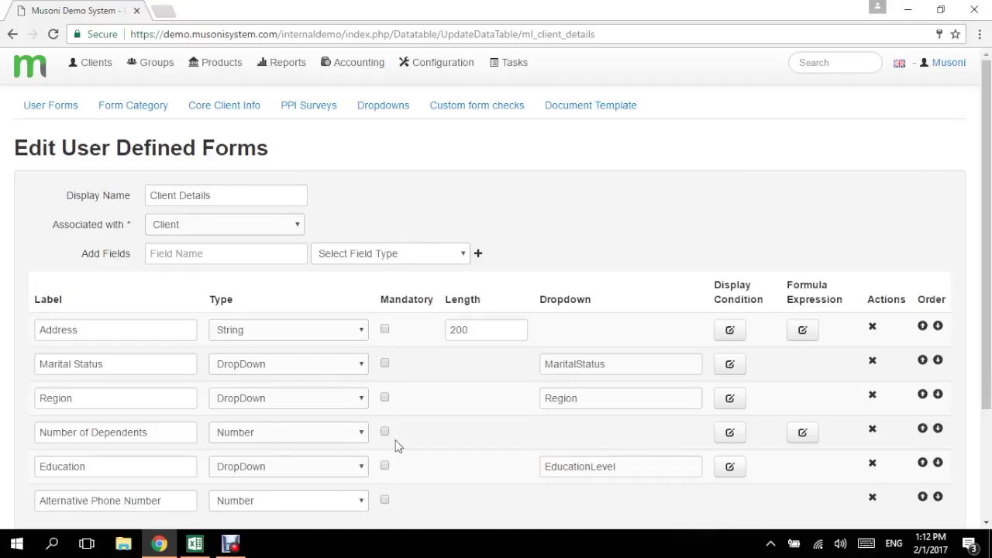
pyautogui.click(385, 501)
# Move Alternative Phone Number up past Education, Number of Dependents, Region and Marital Status to the top.
pyautogui.click(922, 498)
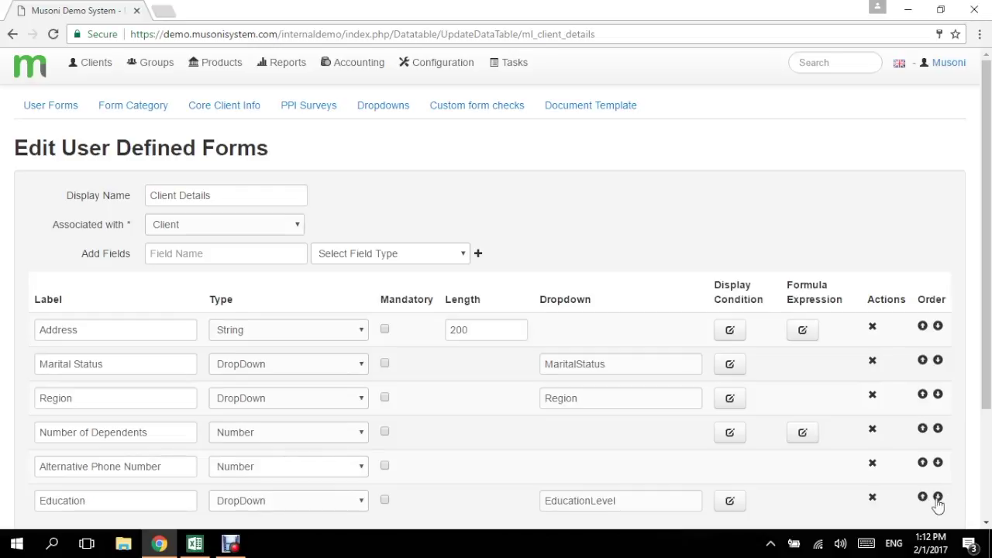
pyautogui.click(923, 464)
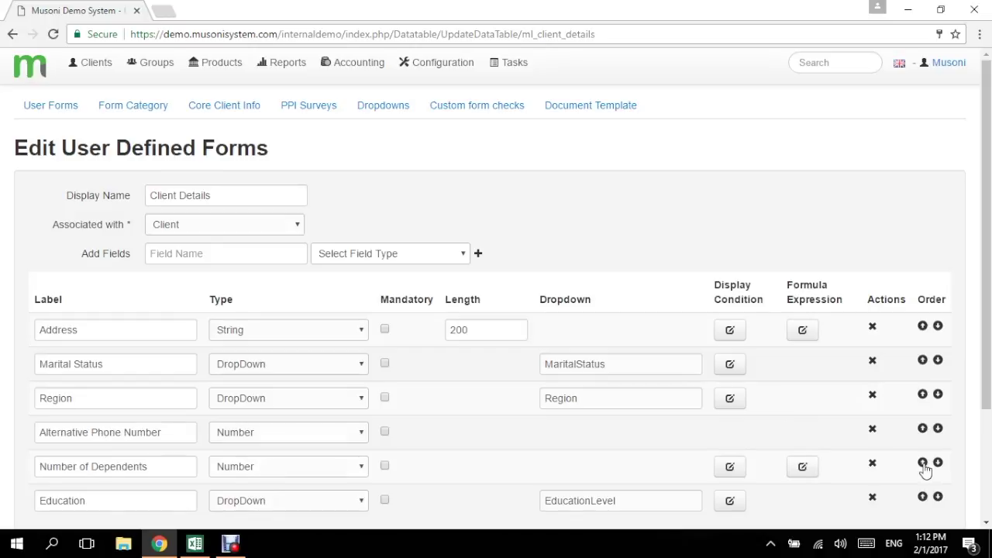
pyautogui.click(923, 430)
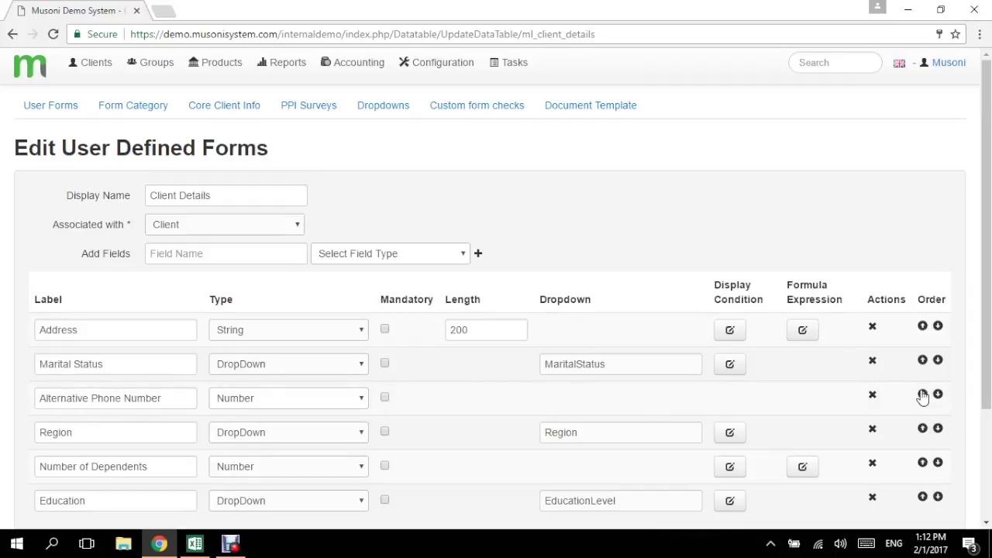
pyautogui.click(923, 396)
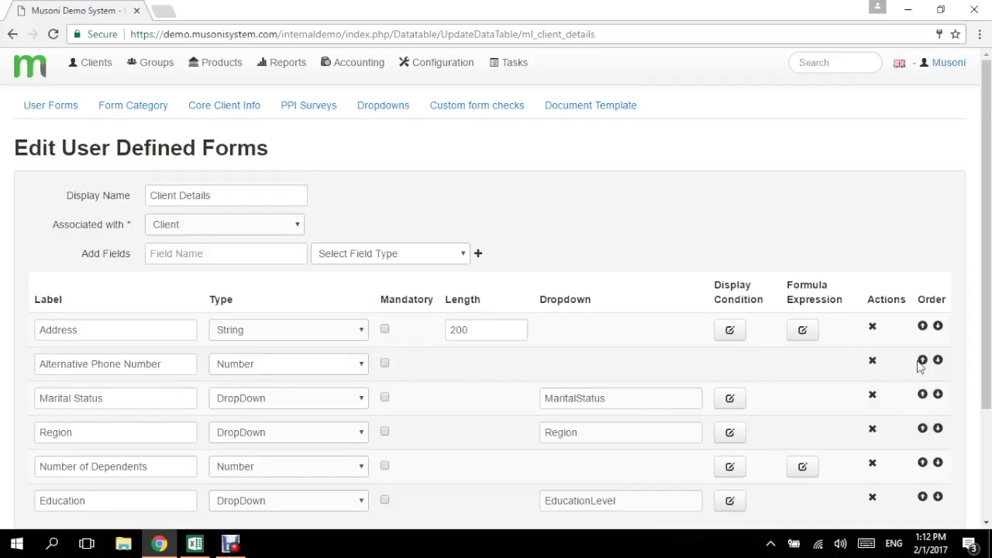
pyautogui.click(922, 361)
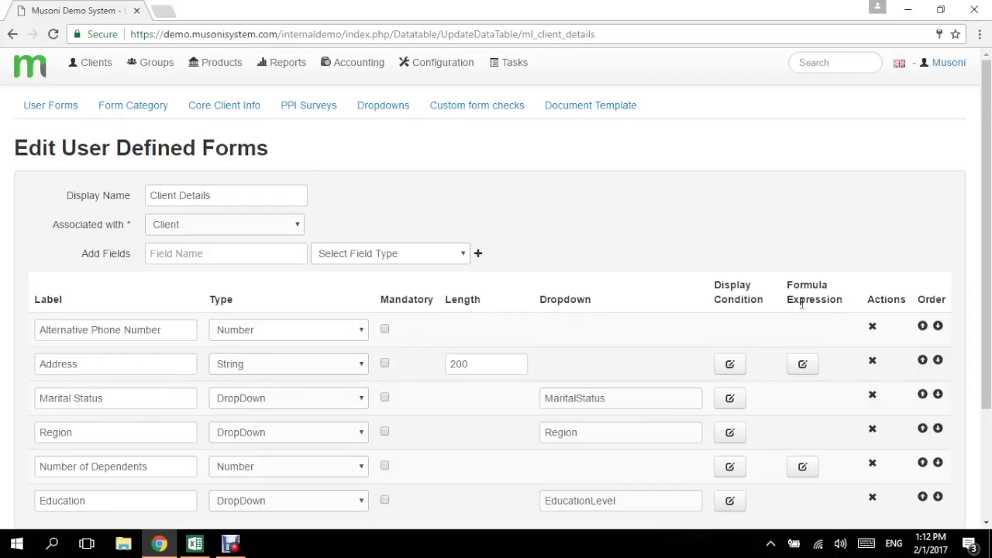
pyautogui.scroll(-2, 987, 249)
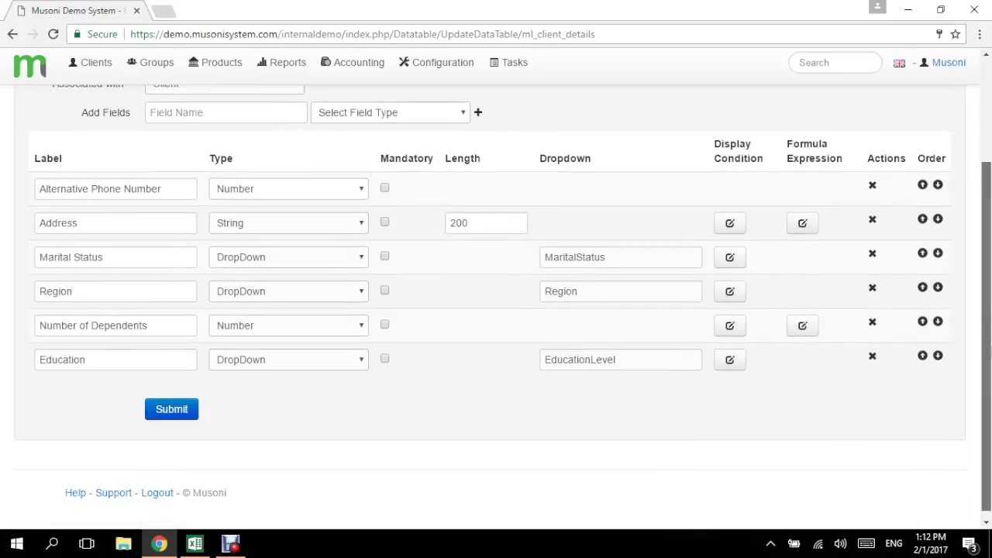
# Submit the Client Details changes, return to the dashboard, and start a new client to check them.
pyautogui.click(162, 406)
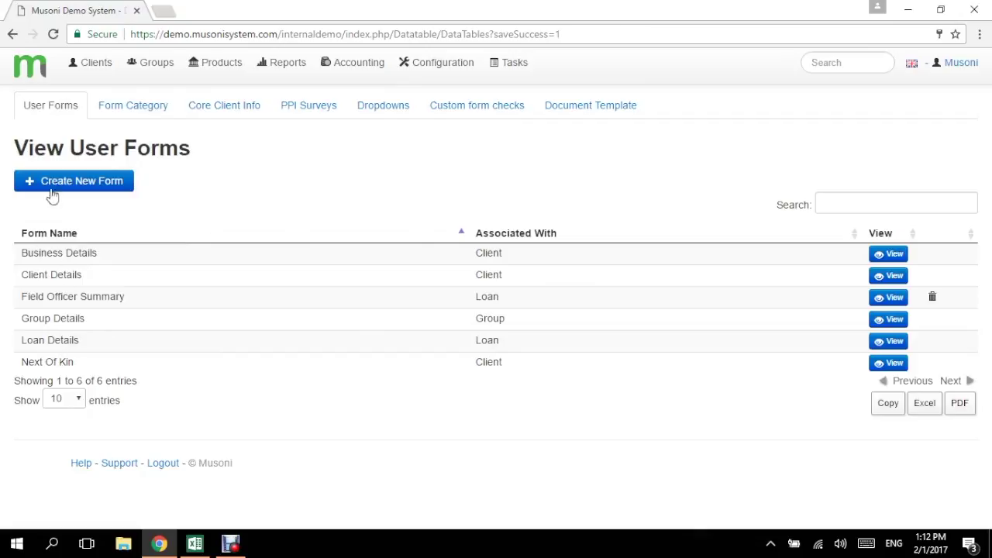
pyautogui.click(31, 71)
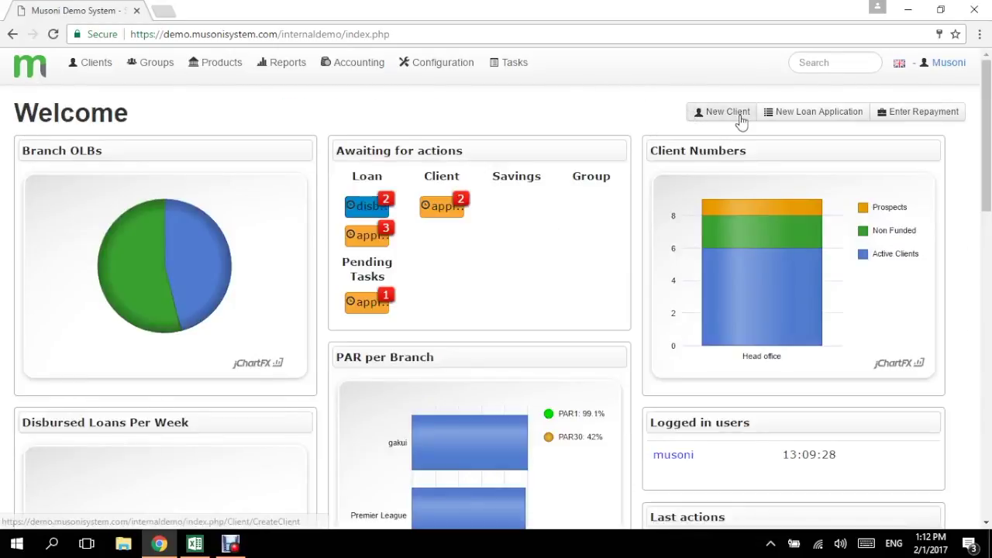
pyautogui.click(727, 113)
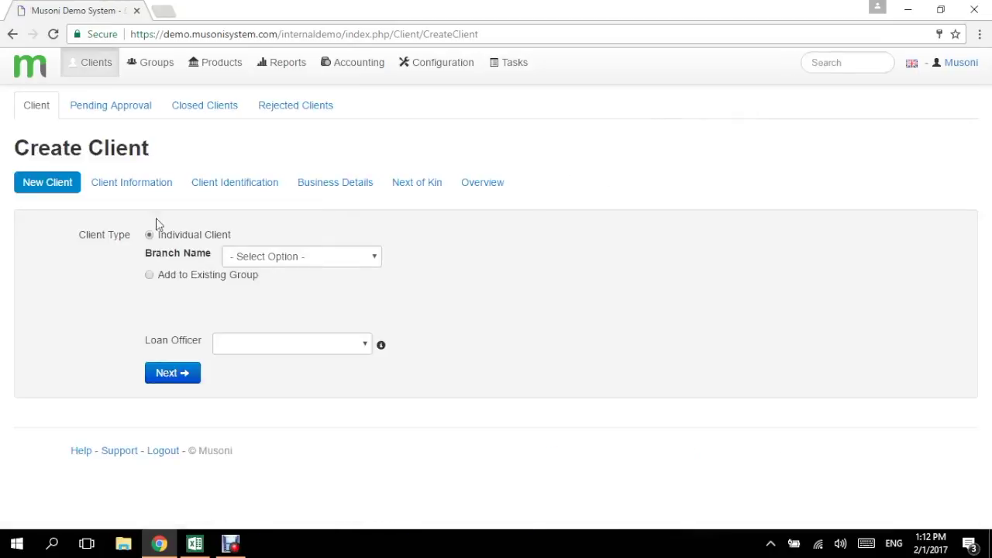
pyautogui.click(134, 194)
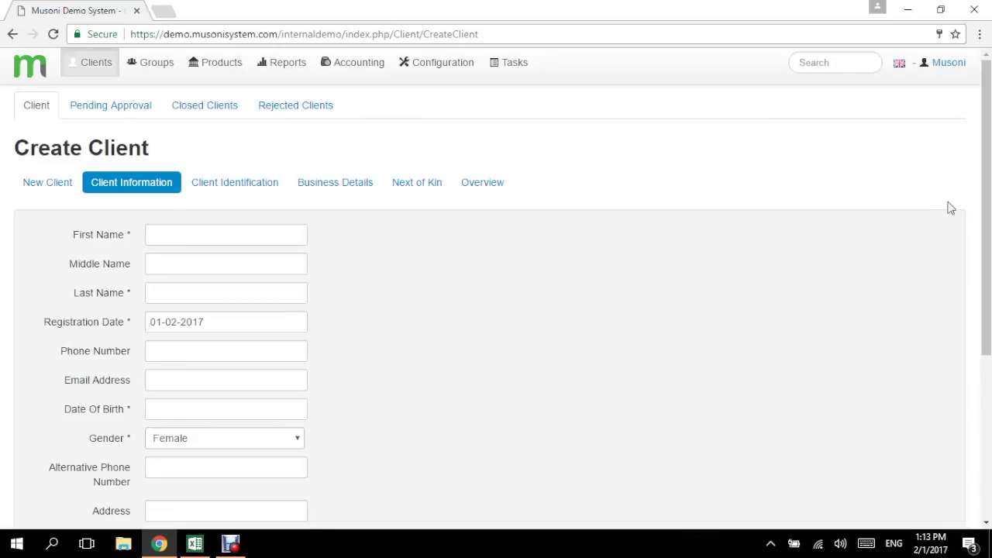
pyautogui.moveTo(984, 211); pyautogui.dragTo(984, 210)
pyautogui.scroll(-2, 989, 237)
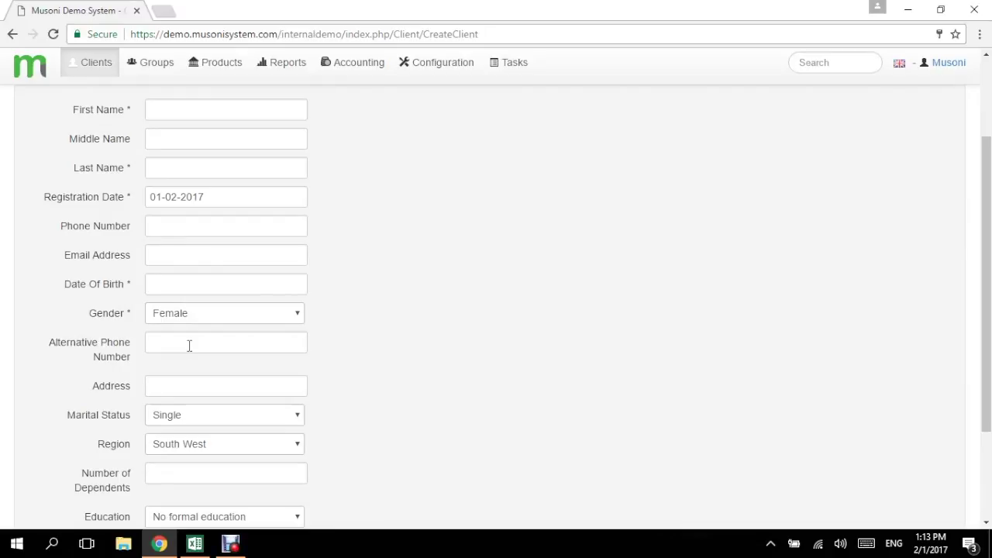
pyautogui.click(31, 78)
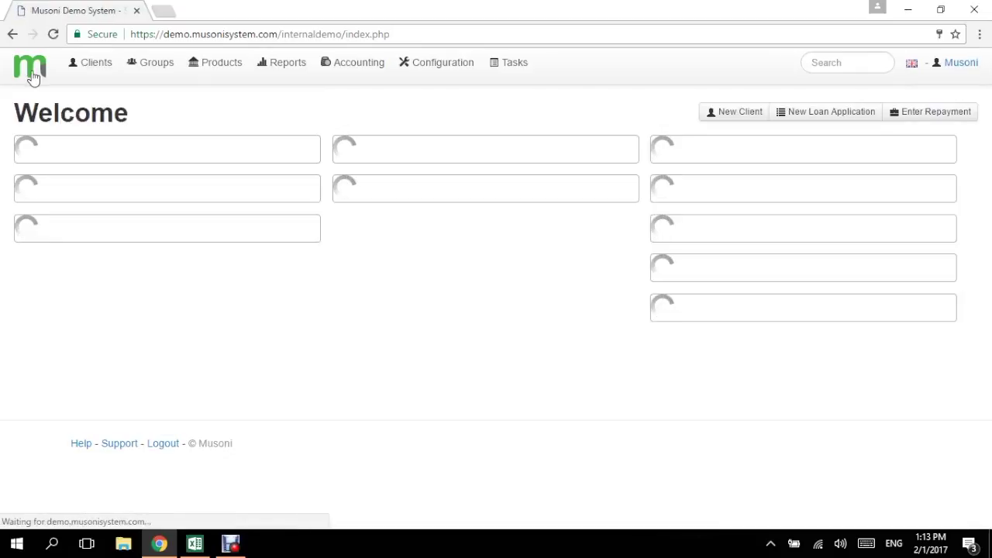